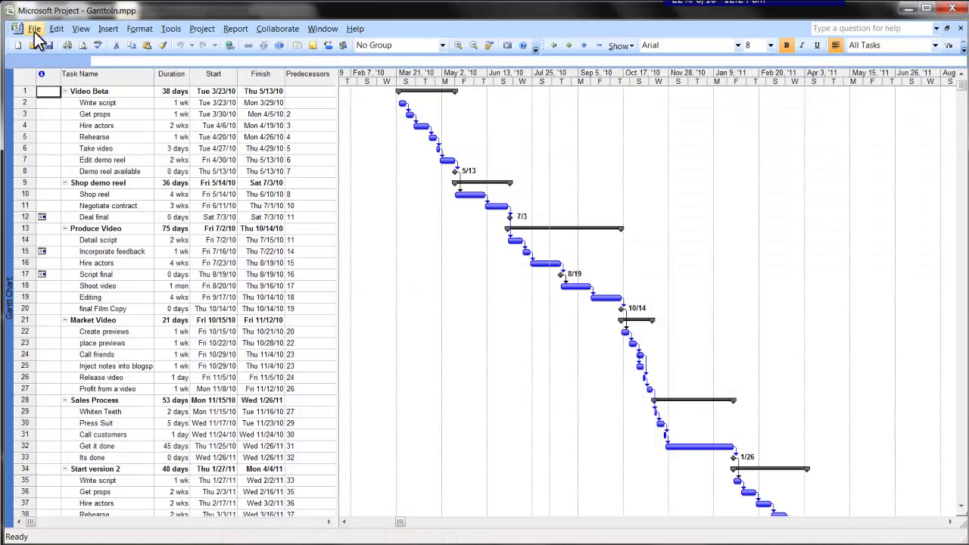
Save a copy of the project to the Desktop in XML Format as GanttoIn.xml
left_click(34, 32)
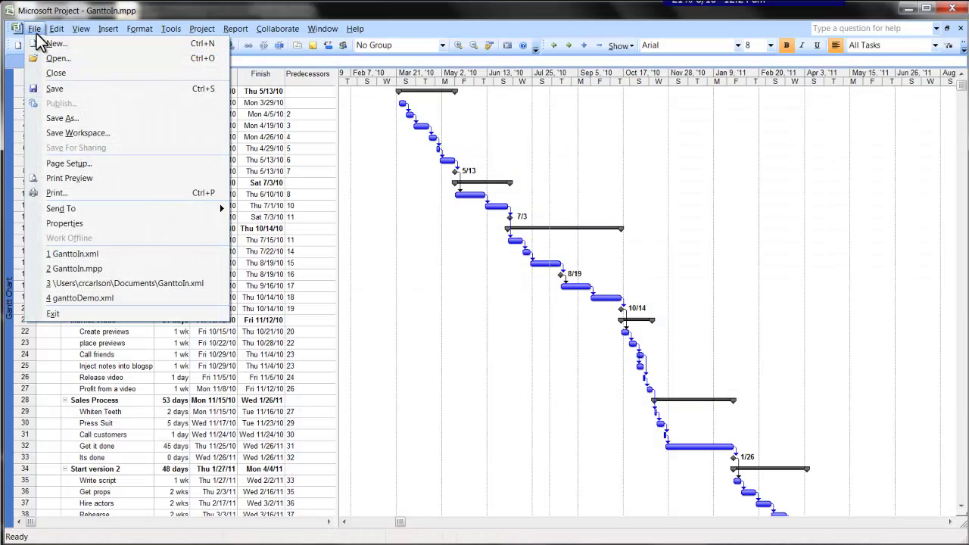
left_click(67, 118)
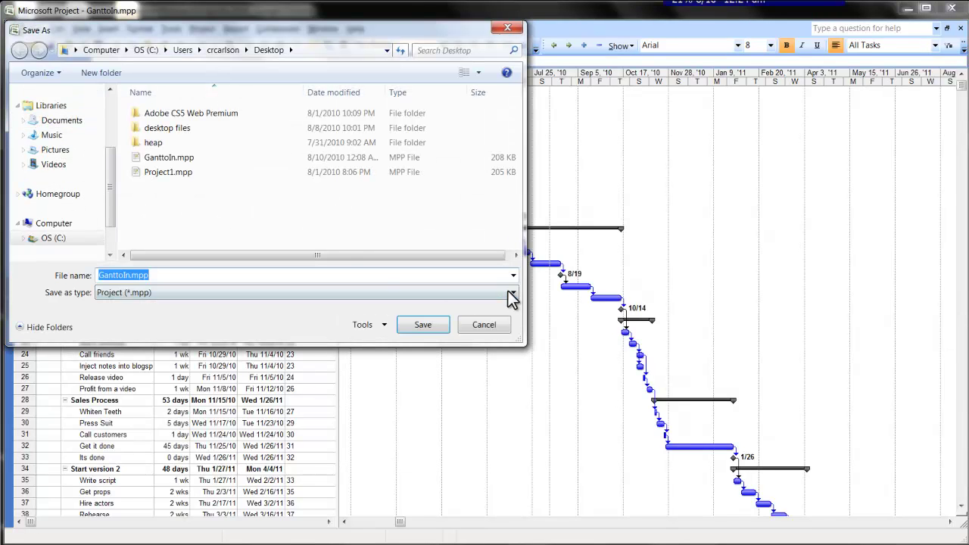
left_click(512, 292)
left_click(252, 383)
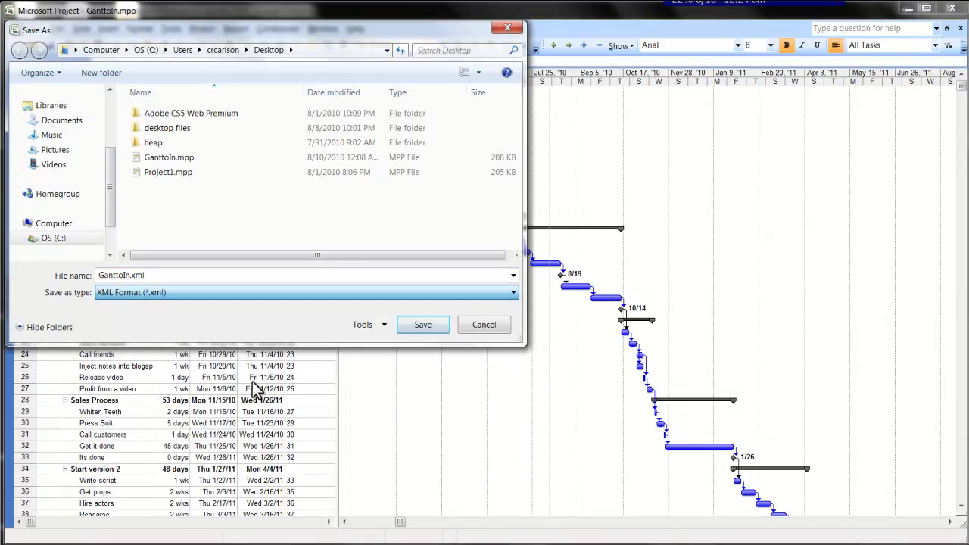
left_click(417, 322)
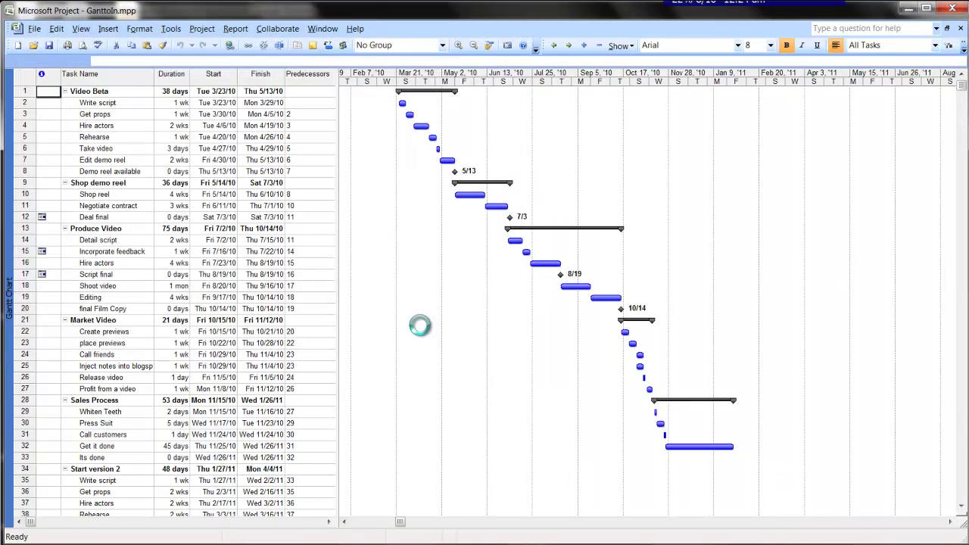
Switch to Gantto in Chrome and open GanttoIn.xml from the Desktop
left_click(912, 10)
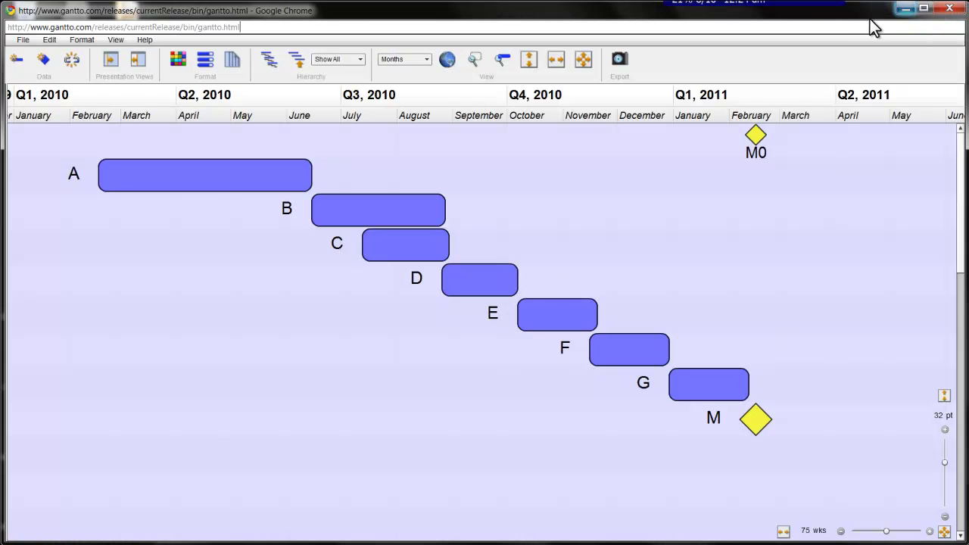
left_click(21, 40)
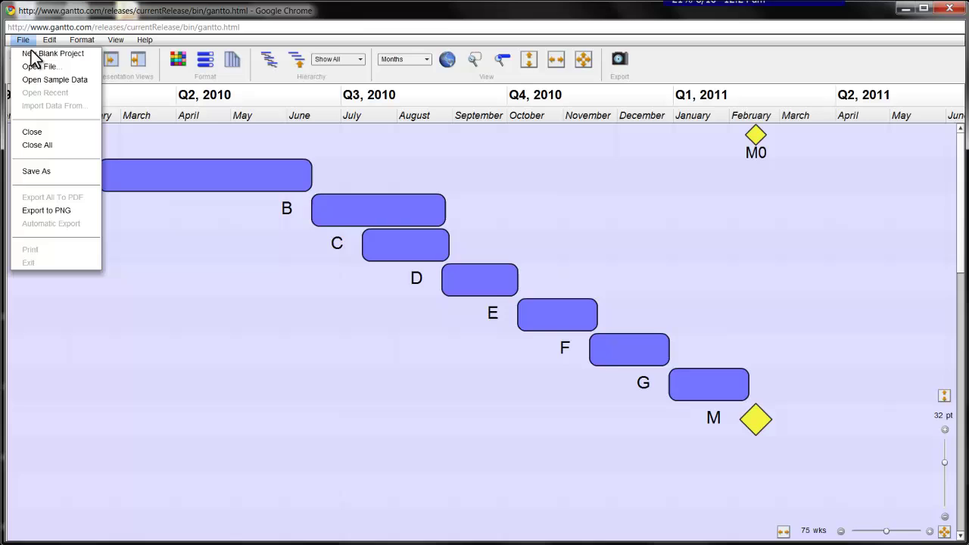
left_click(44, 67)
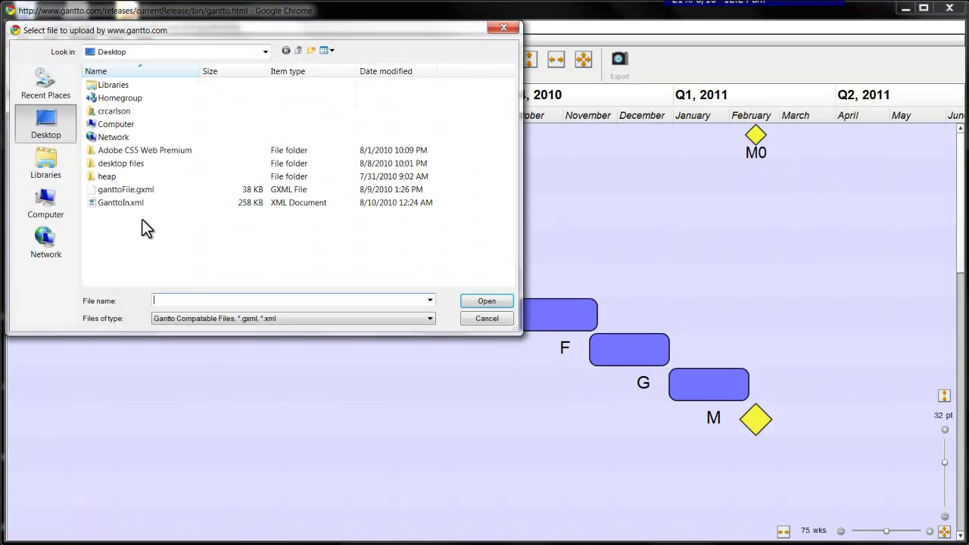
left_click(124, 202)
left_click(485, 302)
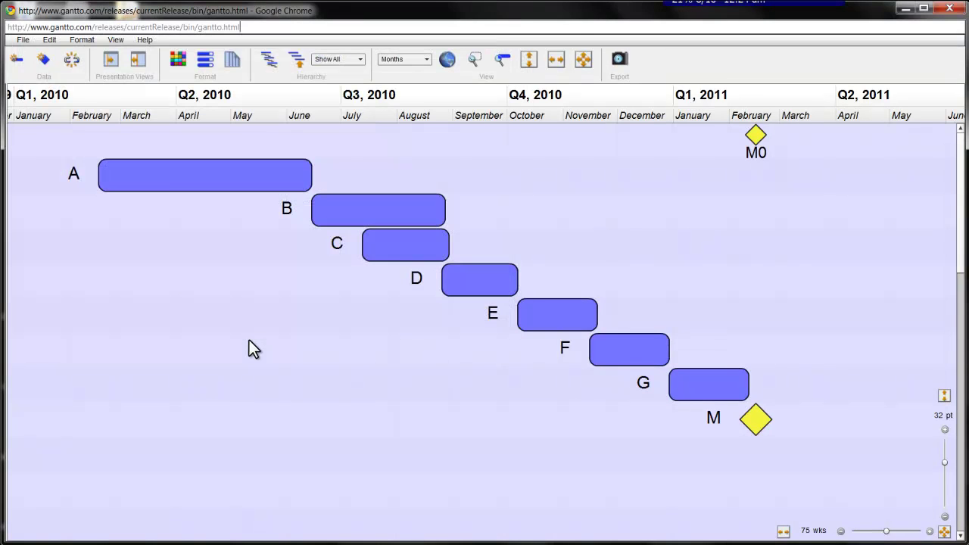
Hide the task table so that only the chart with its task labels is shown
left_click_drag(241, 339, 214, 342)
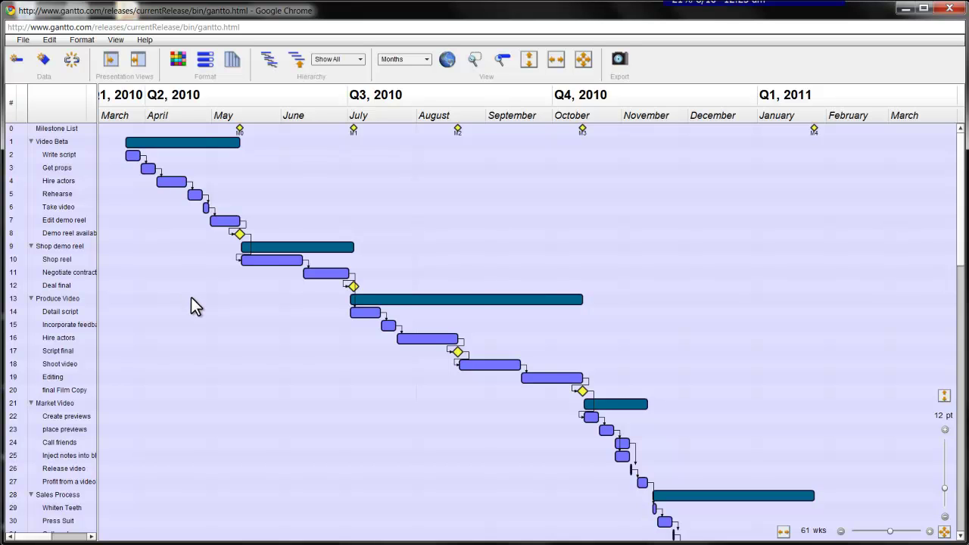
left_click(140, 62)
left_click_drag(199, 180, 258, 181)
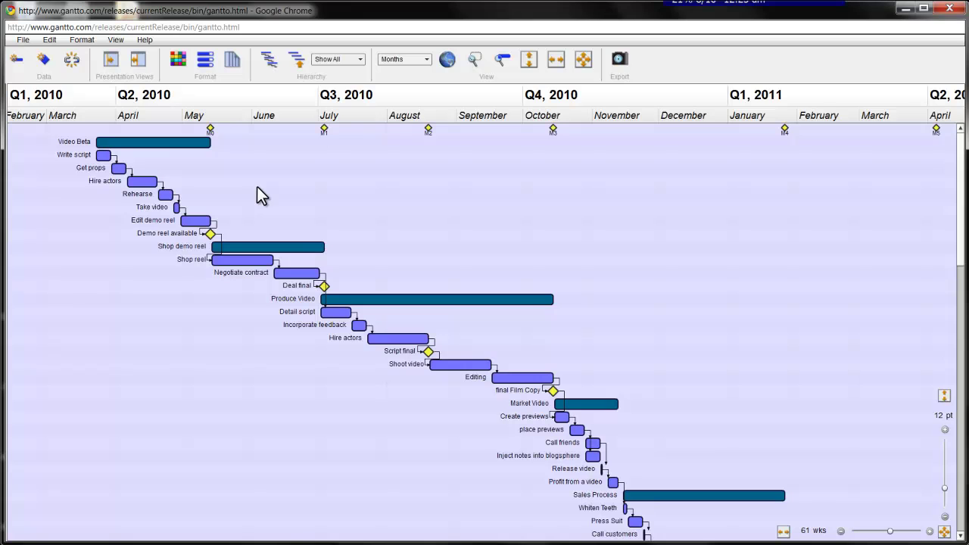
Collapse all tasks to their top-level summaries and fit the whole chart to the window
left_click(295, 62)
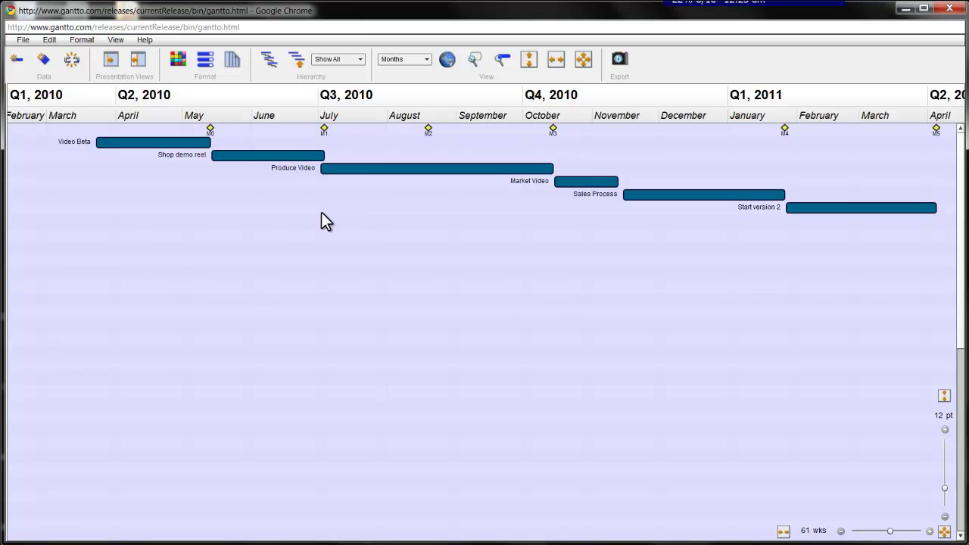
left_click(582, 61)
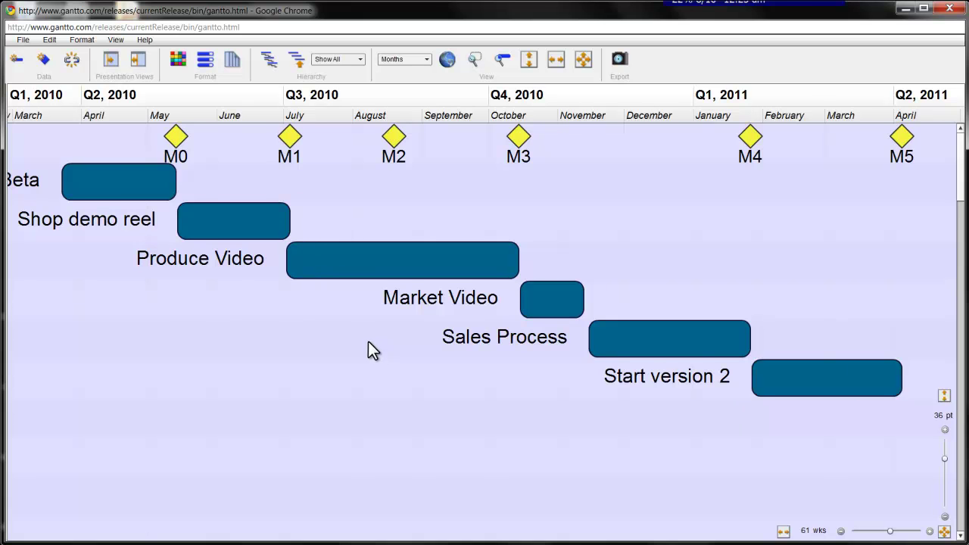
left_click_drag(368, 342, 409, 347)
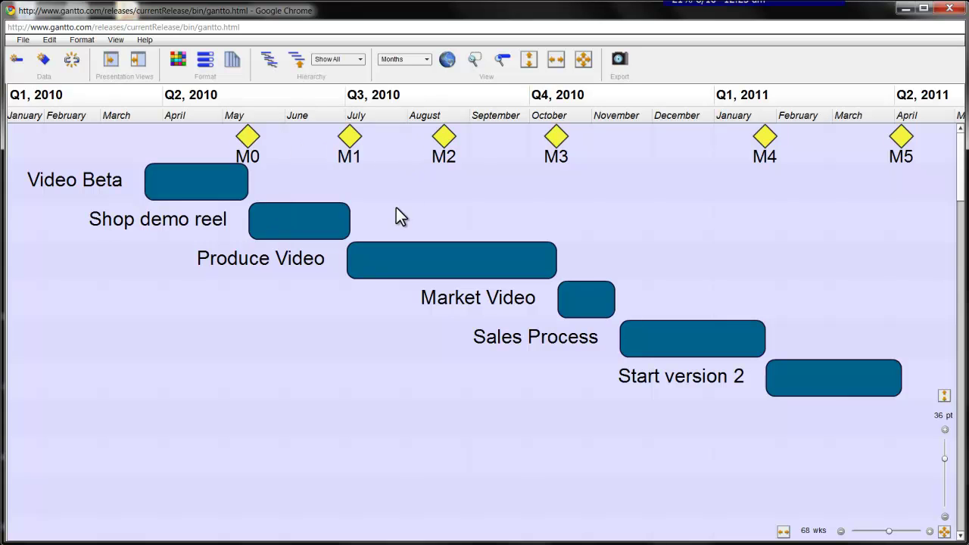
Try the orange-on-teal colour scheme, and settle on the lime-green scheme with red milestones
left_click(179, 60)
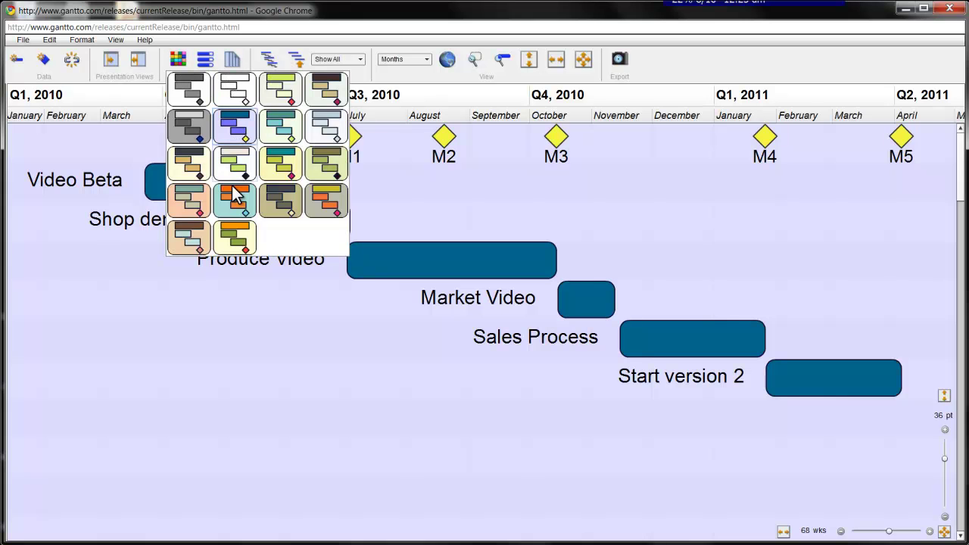
left_click(235, 201)
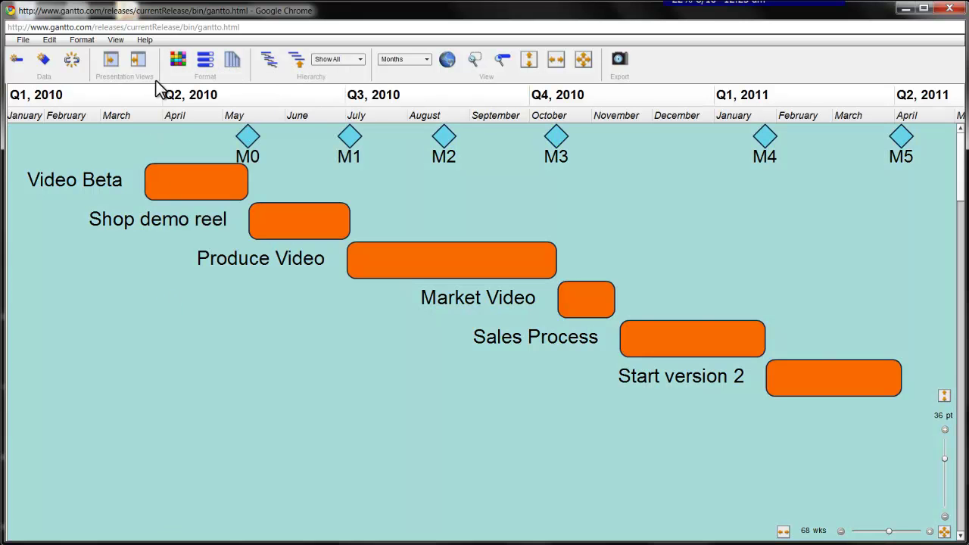
left_click(177, 61)
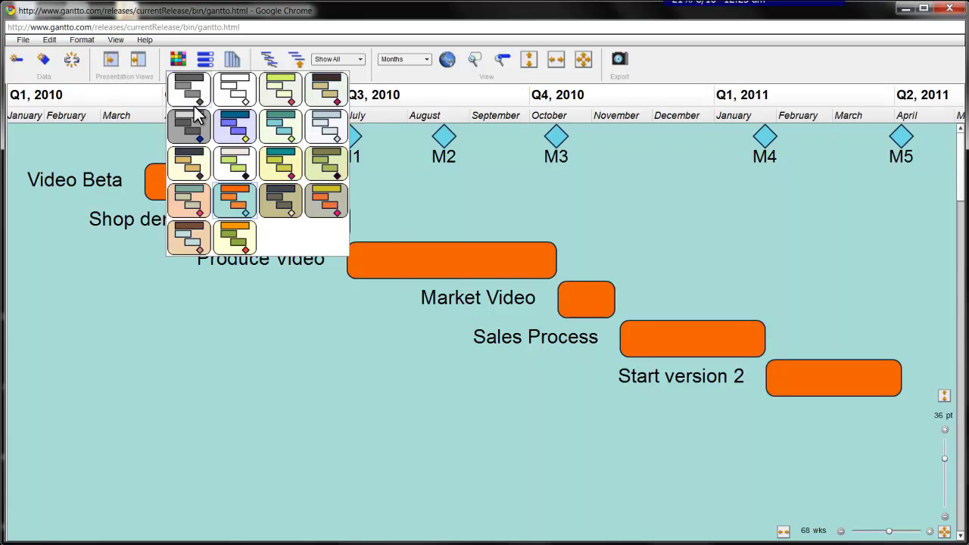
left_click(285, 98)
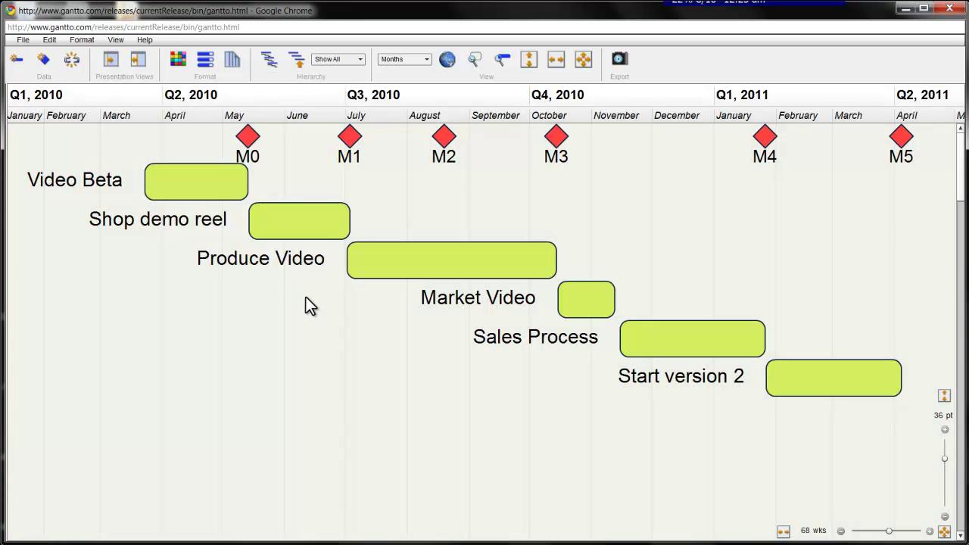
Change the task bar shape to the style with fully rounded ends
left_click(206, 61)
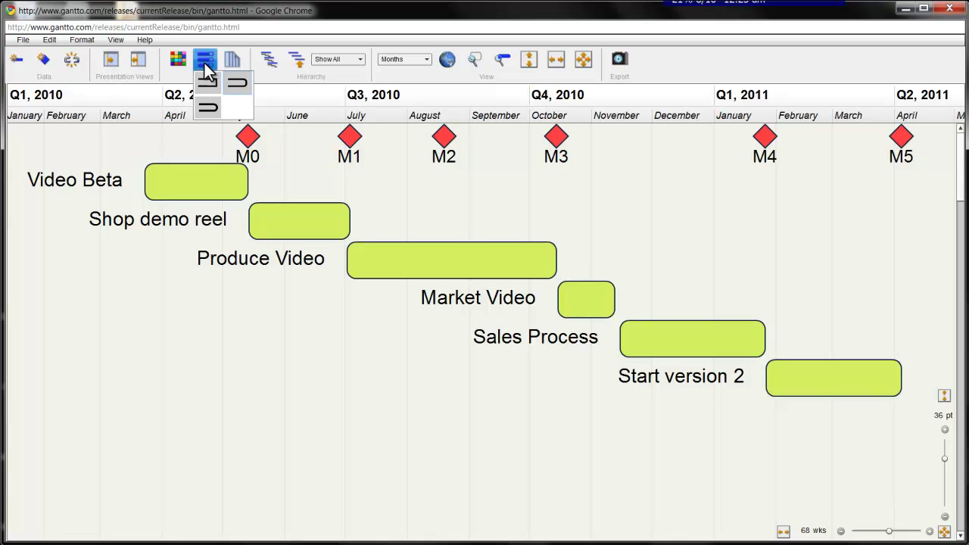
left_click(205, 102)
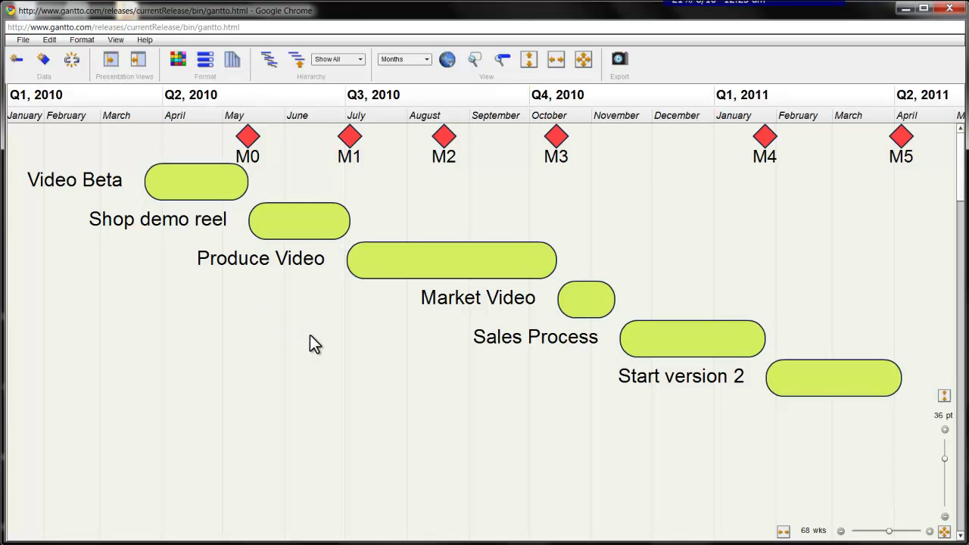
left_click_drag(309, 334, 312, 335)
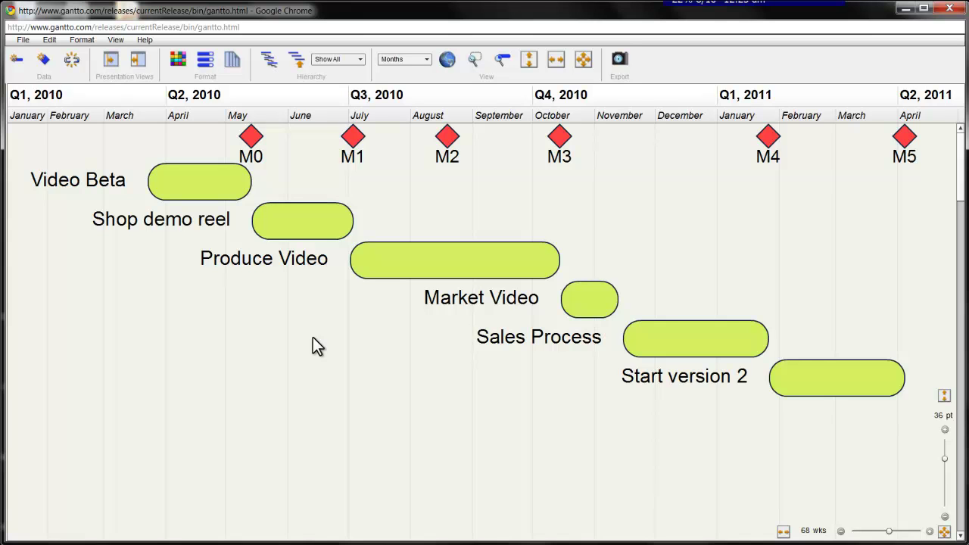
Expand the Produce Video task to show its subtasks and reduce the chart's row size to 27 pt
right_click(397, 267)
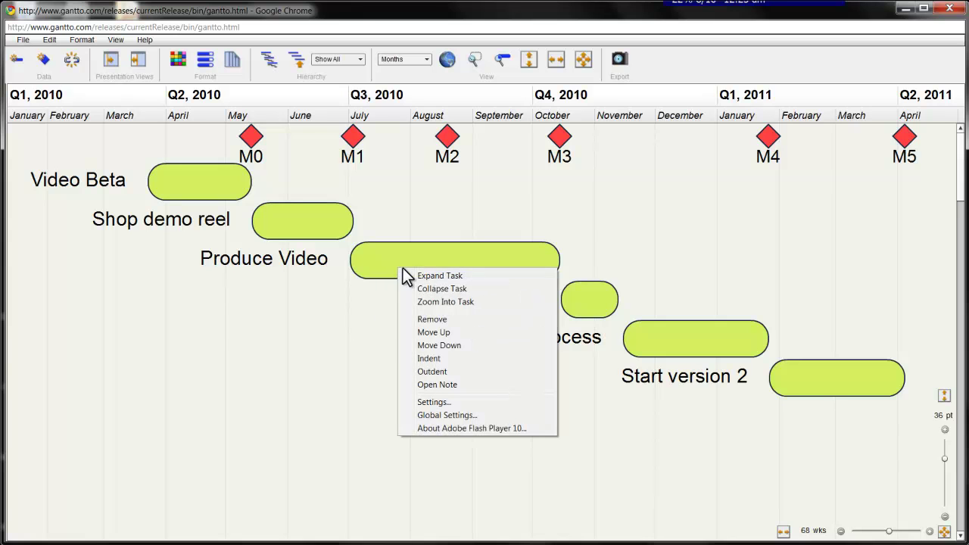
left_click(438, 278)
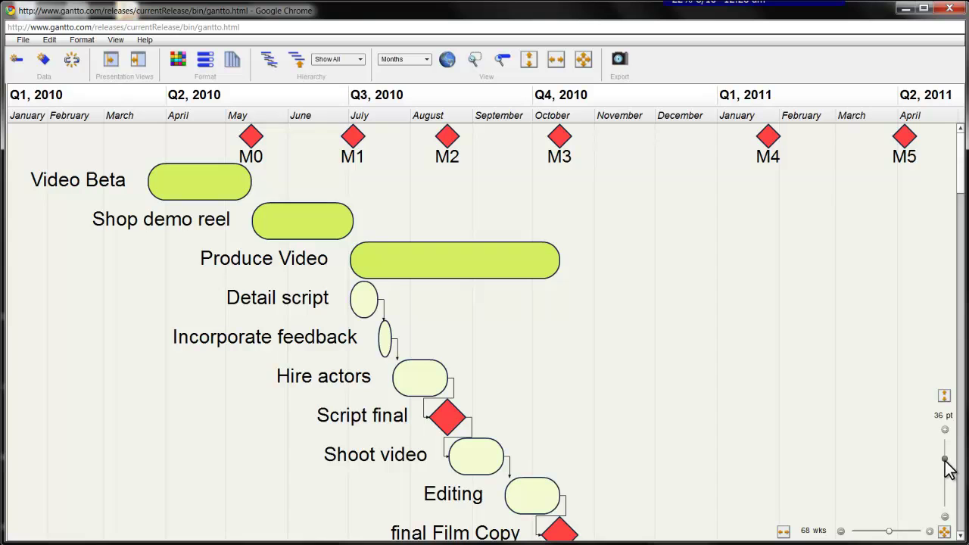
left_click_drag(945, 459, 946, 466)
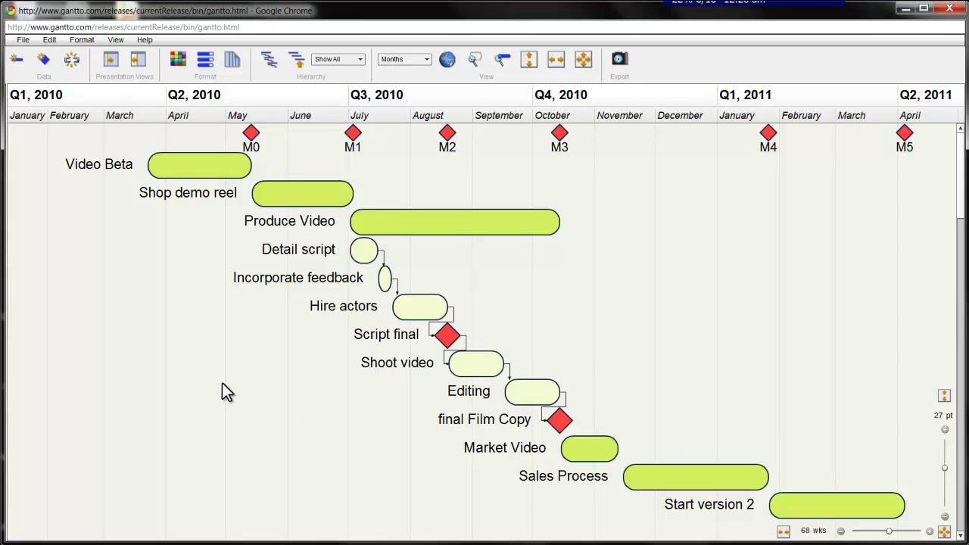
Rename the summary tasks Video Beta, Shop demo reel and Produce Video as Video, Demo and Production
double_click(201, 170)
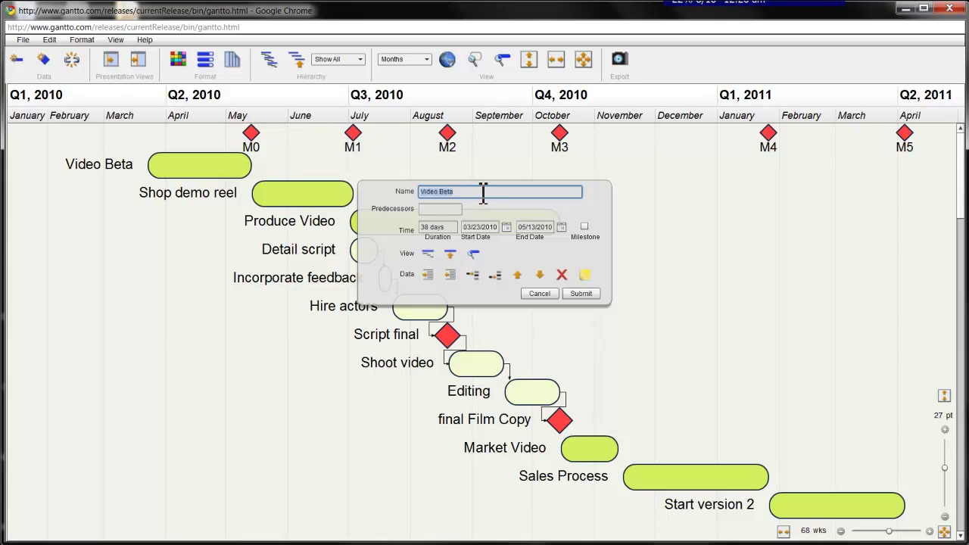
type("Video")
key("Return")
type("Demo")
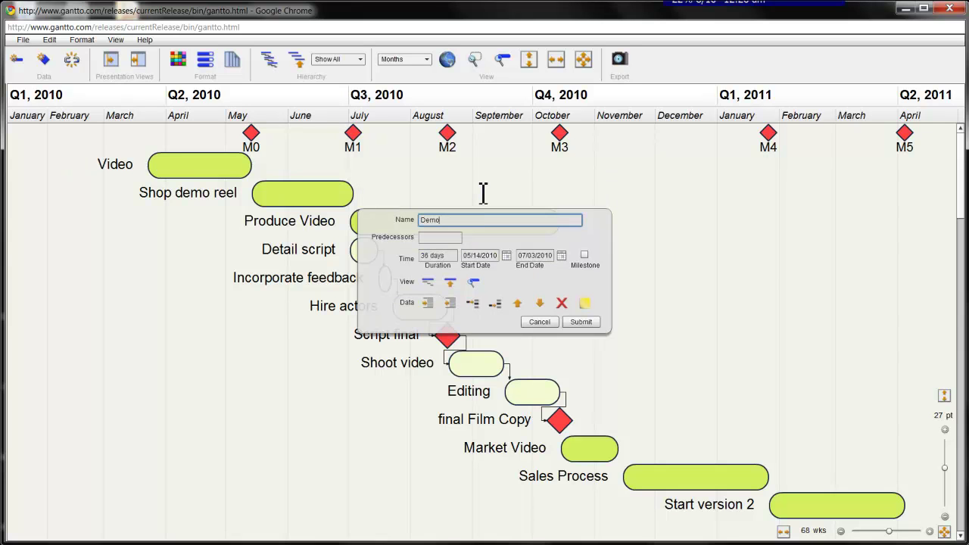
key("Return")
type("Production")
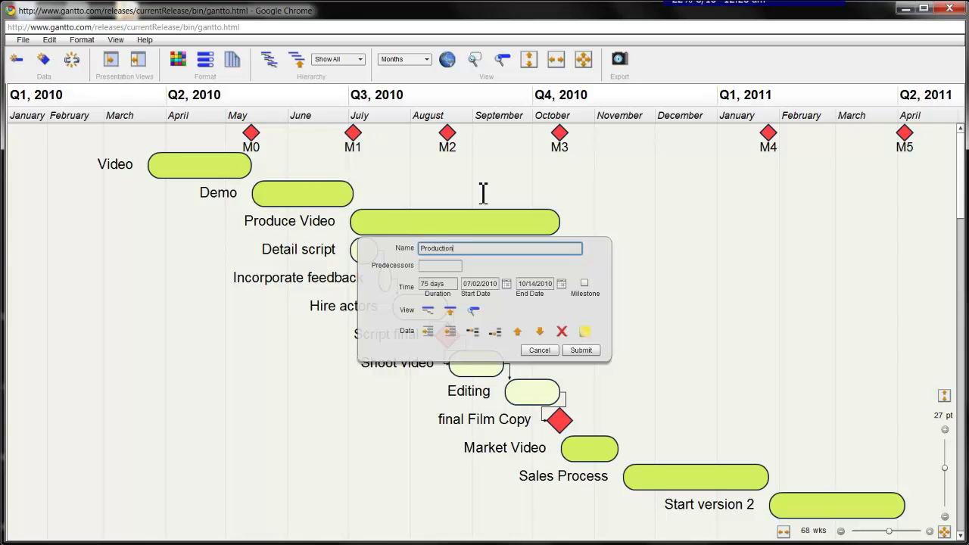
key("Return")
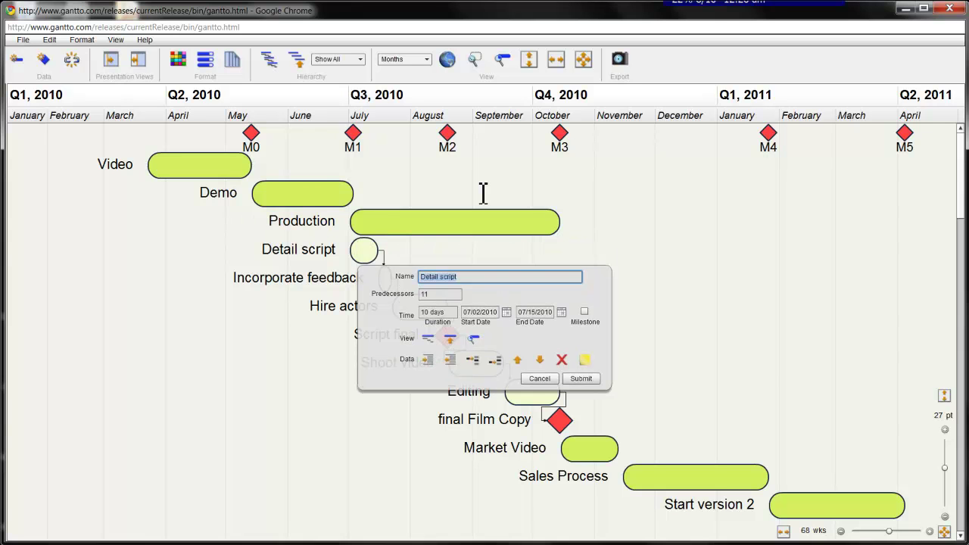
left_click(540, 378)
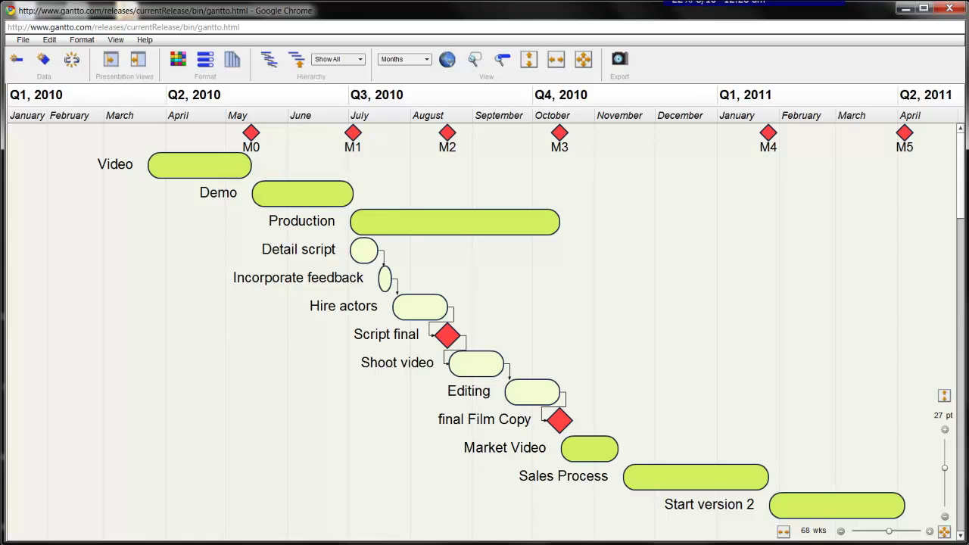
Lengthen the Detail script task in the chart so its bar ends in early August 2010
left_click_drag(378, 251, 415, 253)
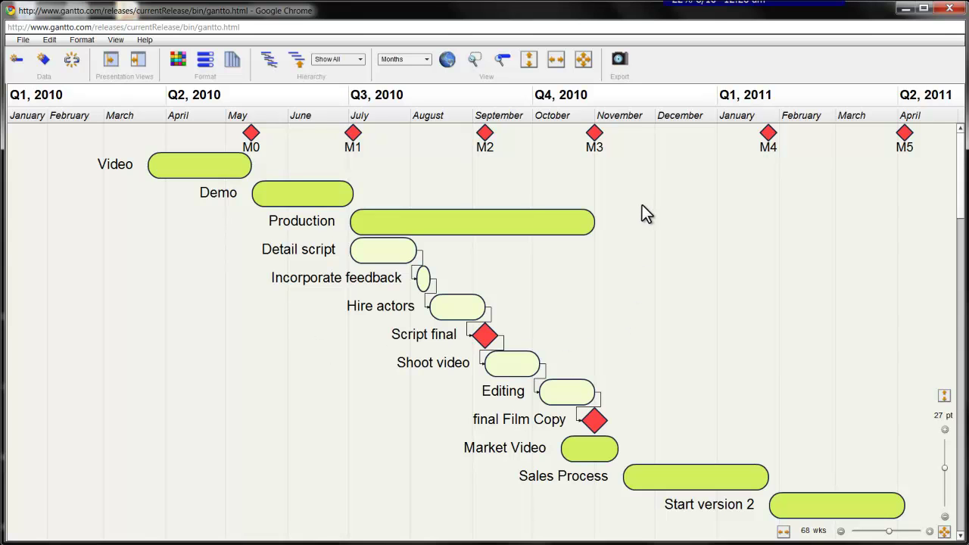
Export the chart as an image to the Desktop, replacing the existing chart.png
left_click(623, 63)
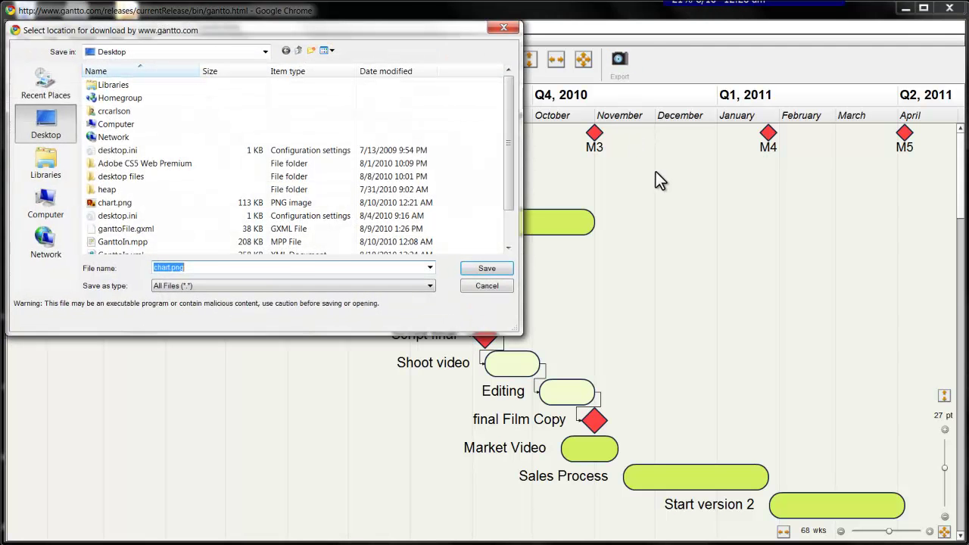
left_click(486, 269)
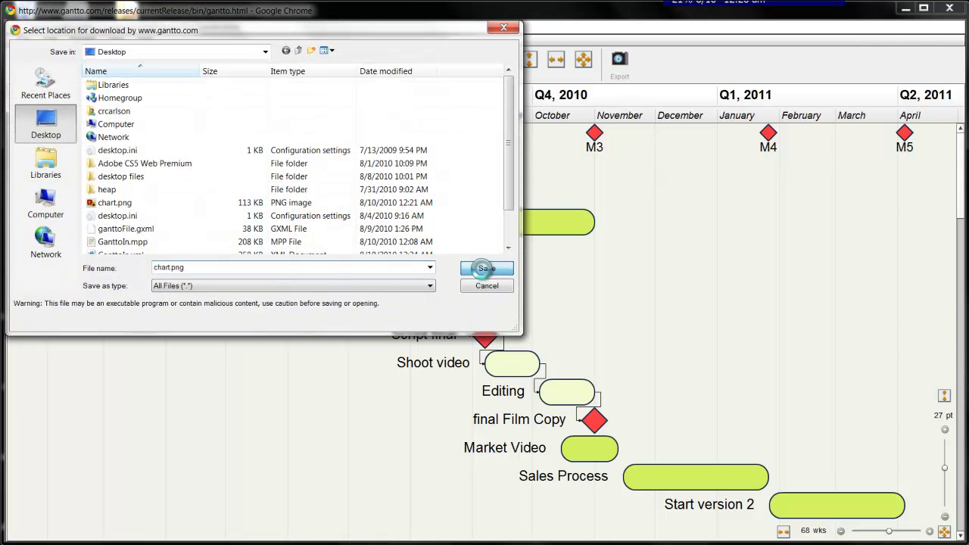
left_click(568, 283)
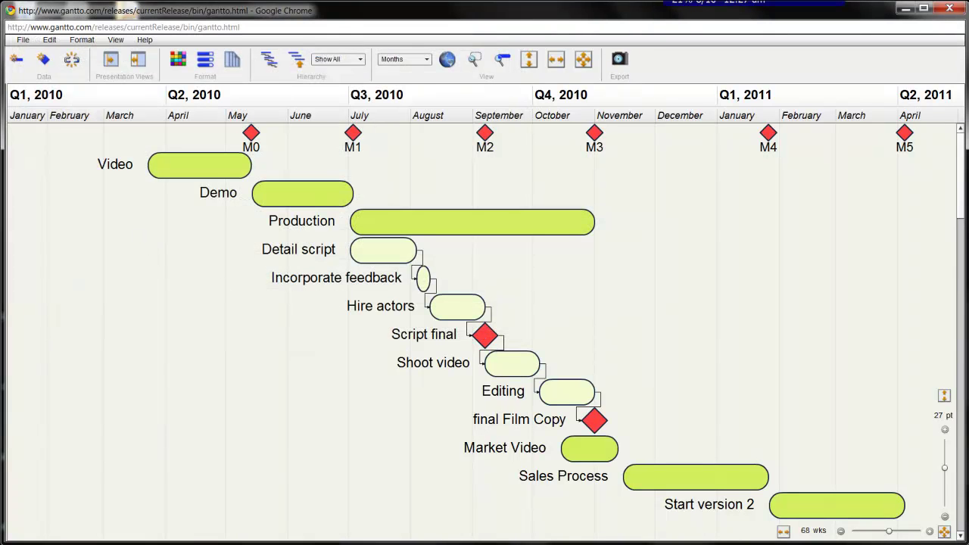
Save the Gantt chart project to the Desktop as Production.gxml
left_click_drag(138, 233, 130, 231)
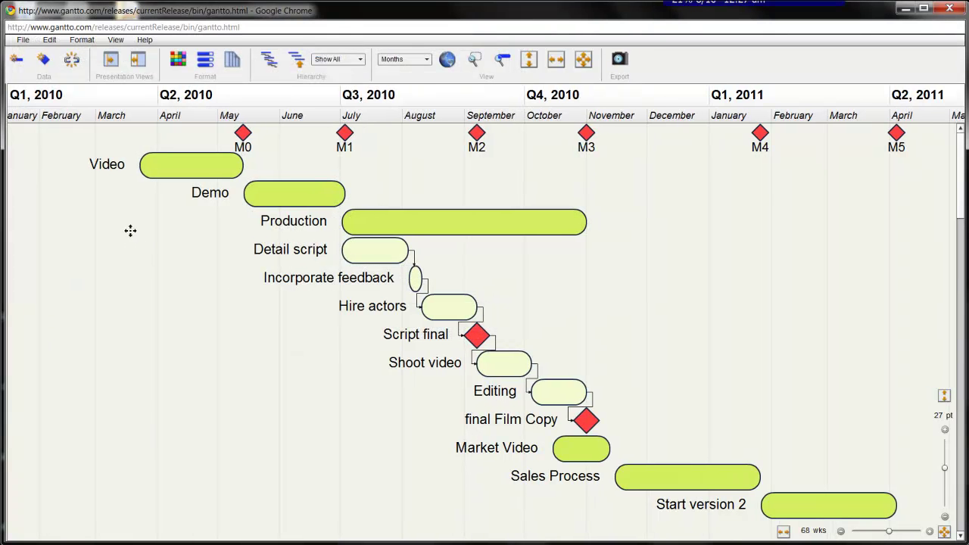
left_click(23, 40)
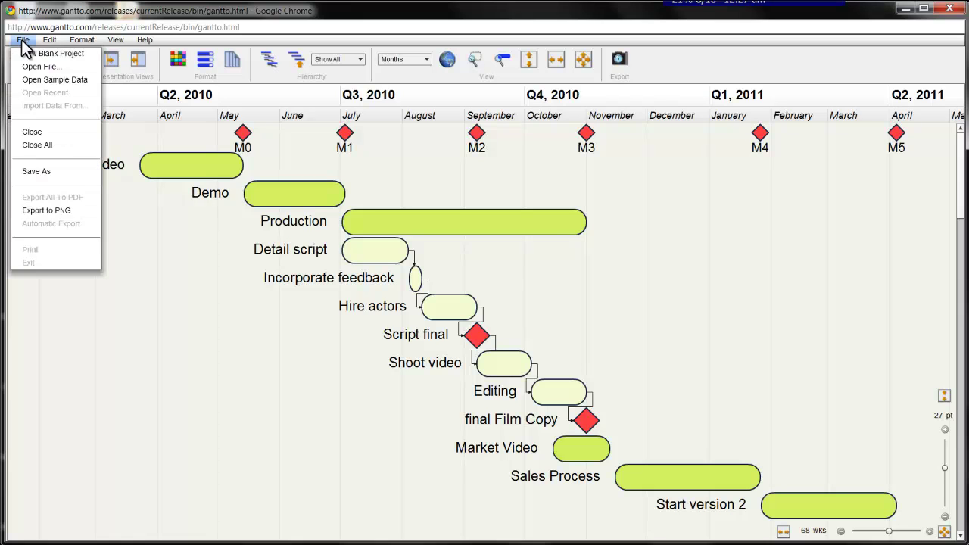
left_click(214, 325)
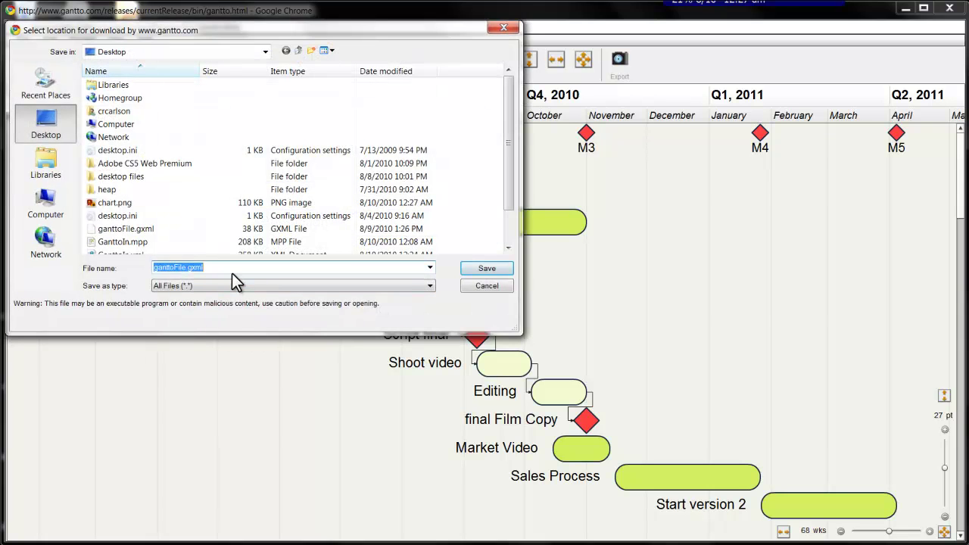
type("Production.gxml")
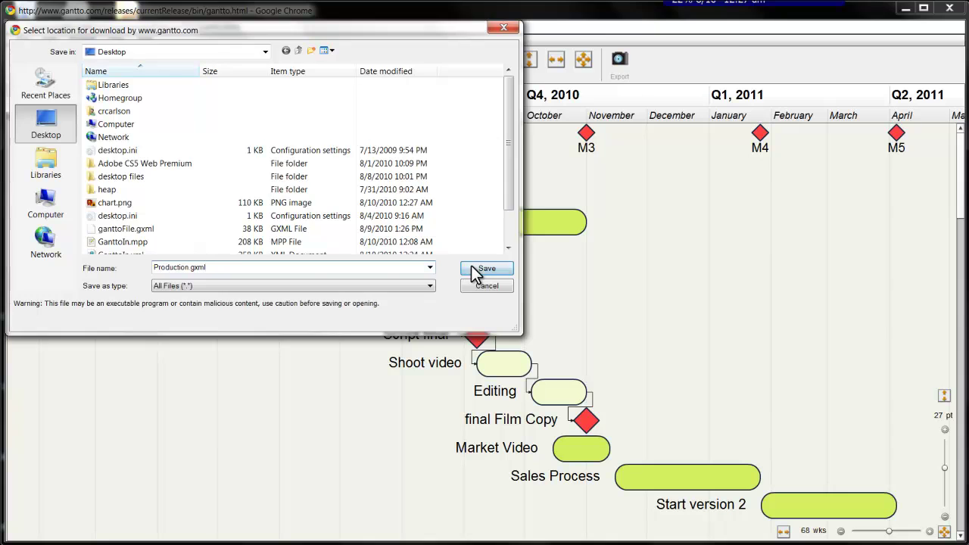
left_click(485, 269)
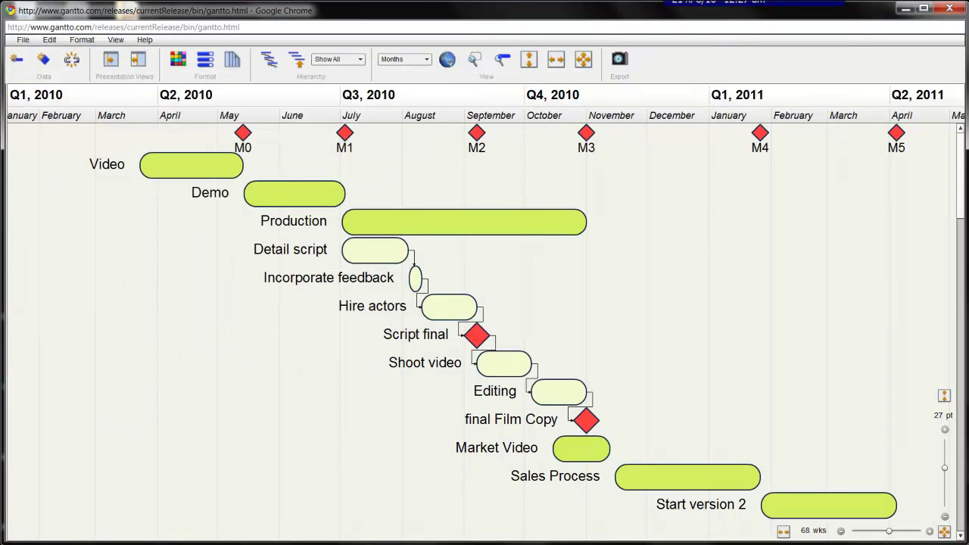
Start a new blank project in place of the saved production chart
left_click_drag(226, 331, 222, 332)
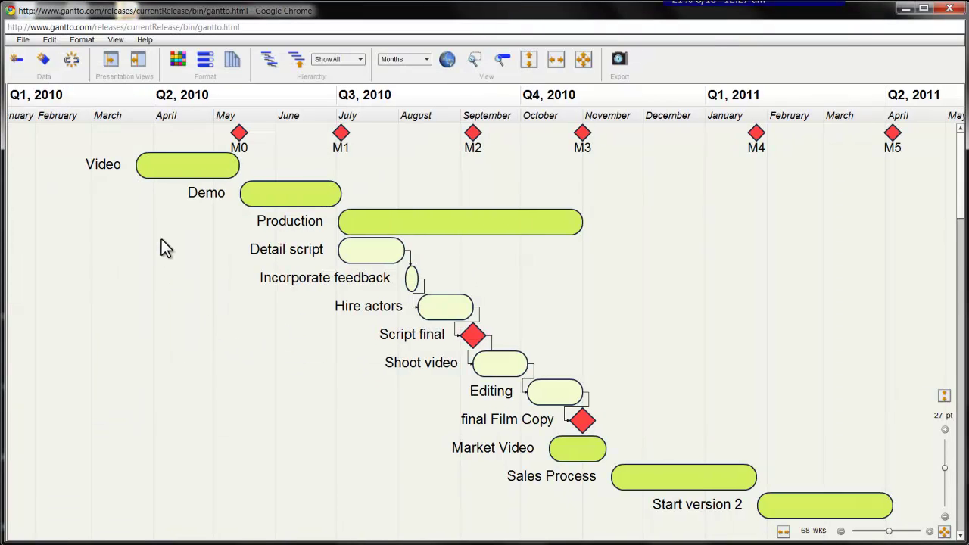
left_click(23, 40)
left_click(30, 53)
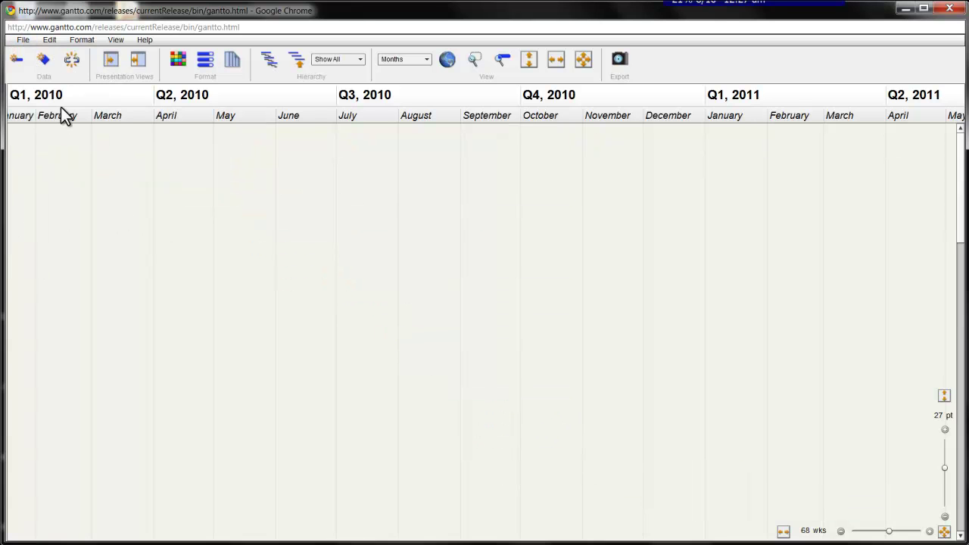
Open the saved project file Production.gxml from the Desktop
left_click(23, 40)
left_click(30, 66)
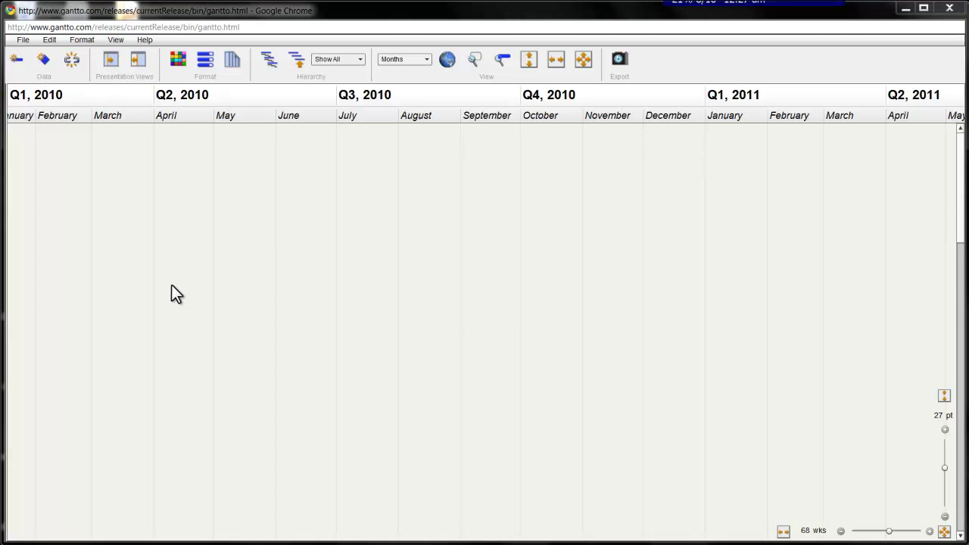
left_click(127, 216)
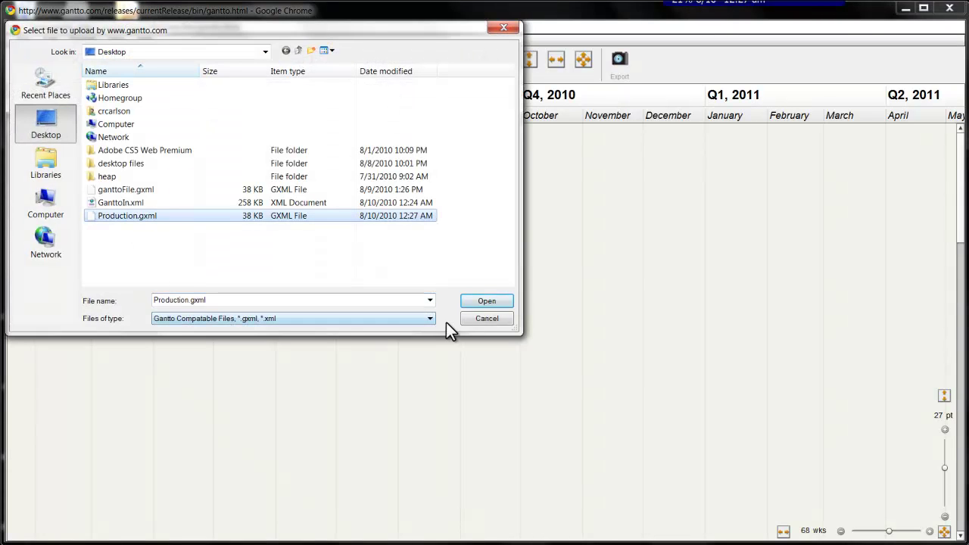
left_click(474, 303)
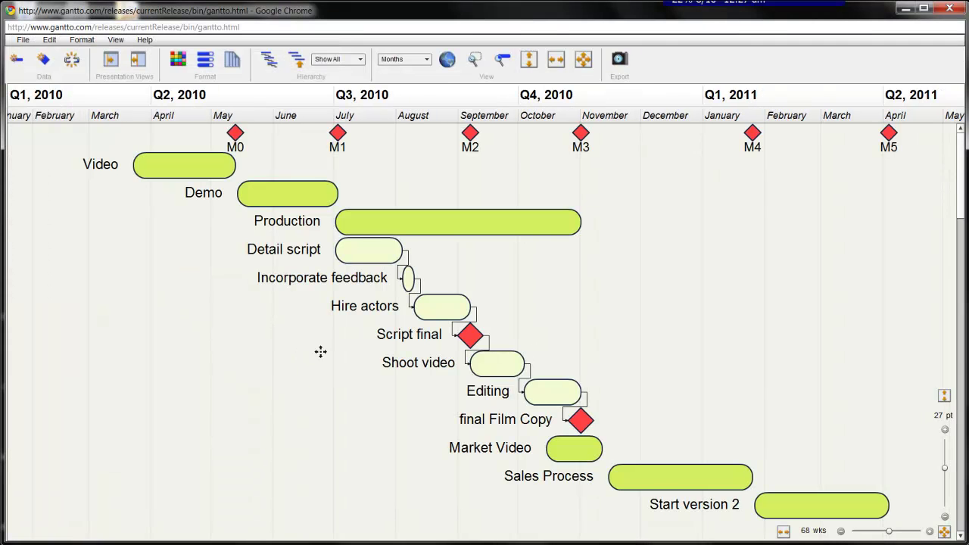
left_click_drag(320, 351, 303, 353)
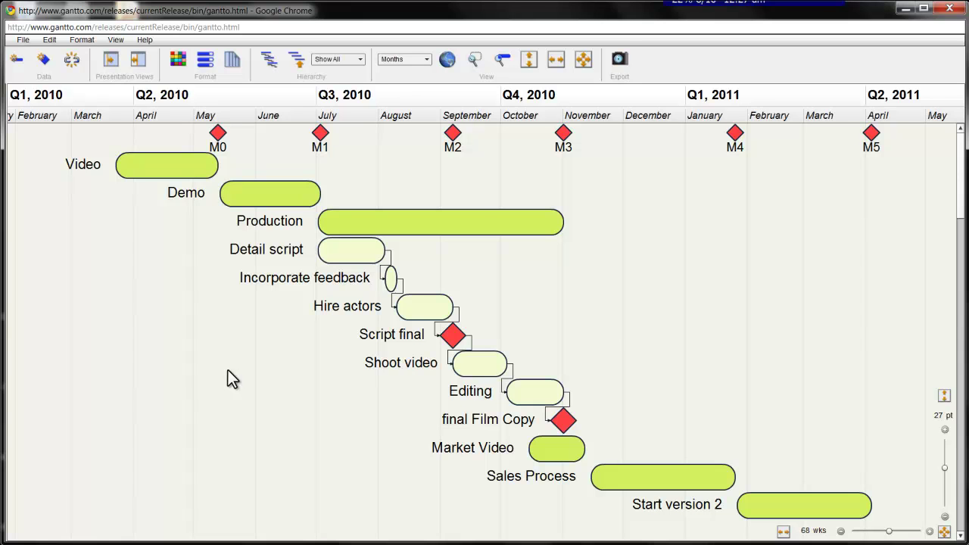